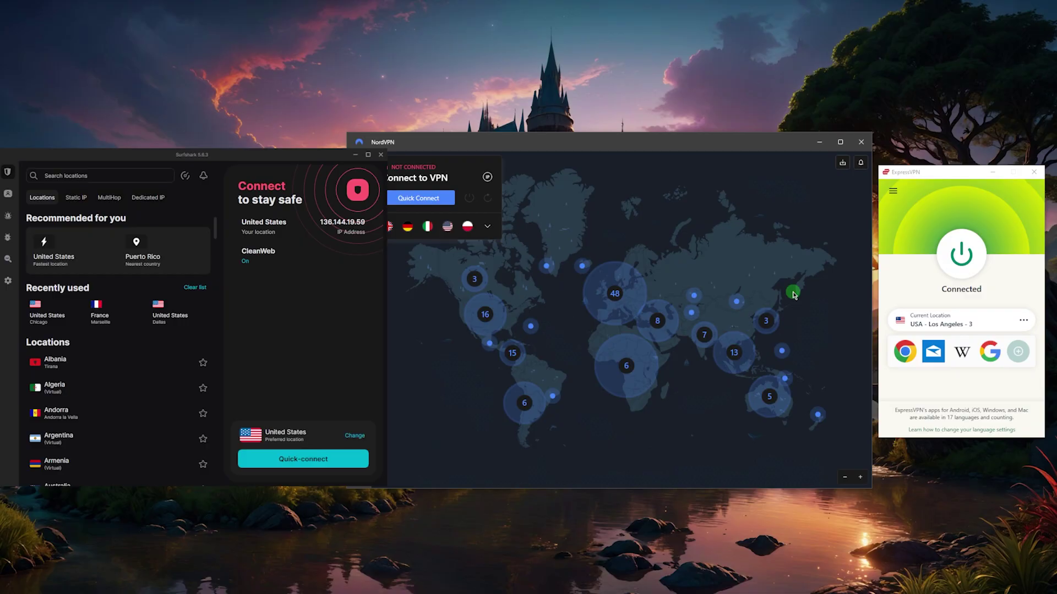
# Arrange the desktop so NordVPN sits in front of Surfshark, beside the connected ExpressVPN.
pyautogui.click(406, 293)
pyautogui.click(321, 161)
pyautogui.click(660, 257)
pyautogui.click(763, 220)
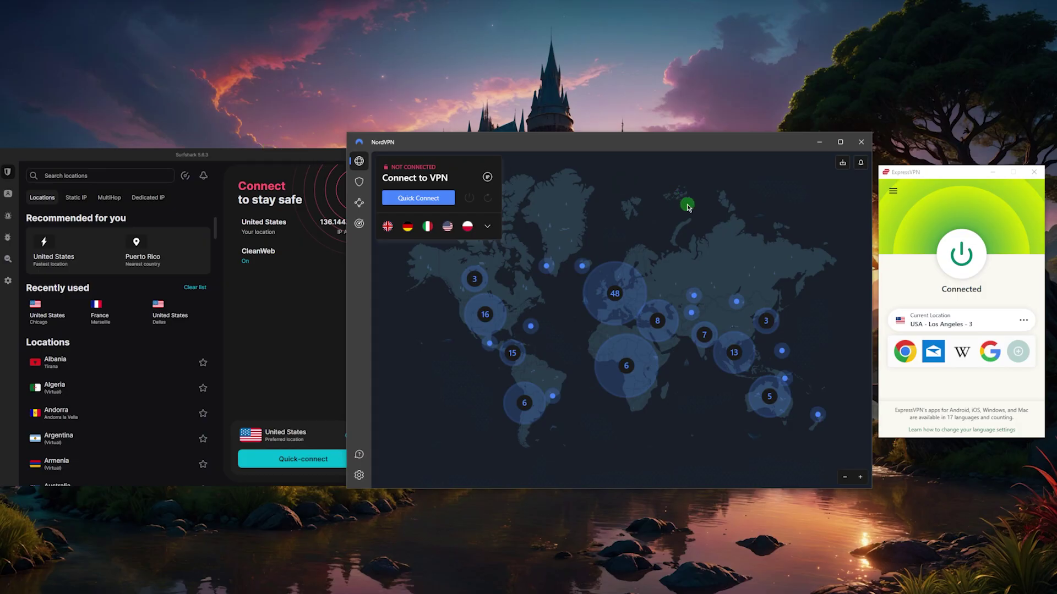
pyautogui.click(264, 155)
pyautogui.click(658, 187)
pyautogui.click(300, 155)
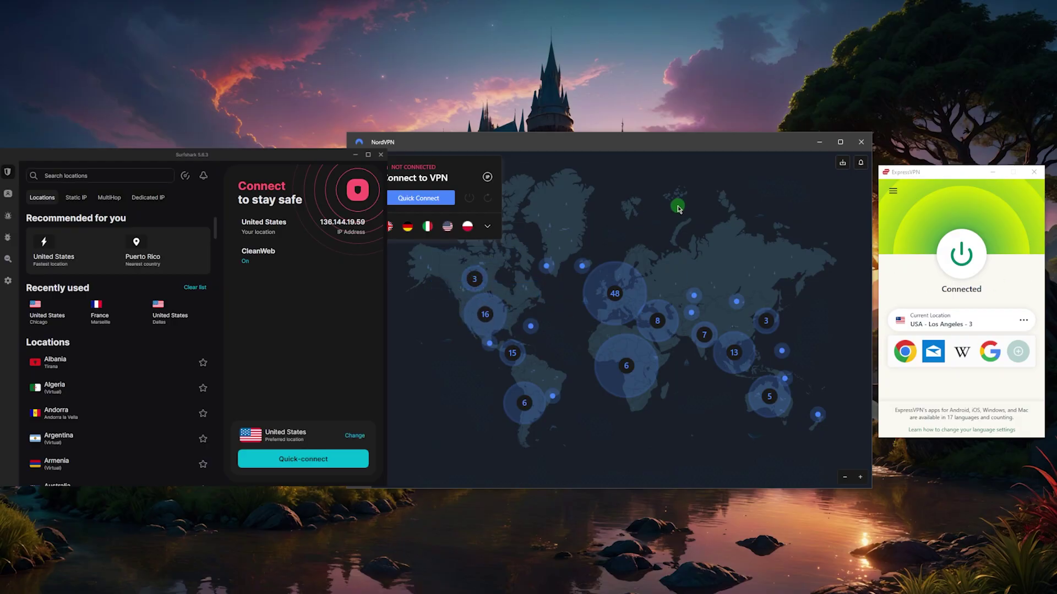
pyautogui.click(678, 208)
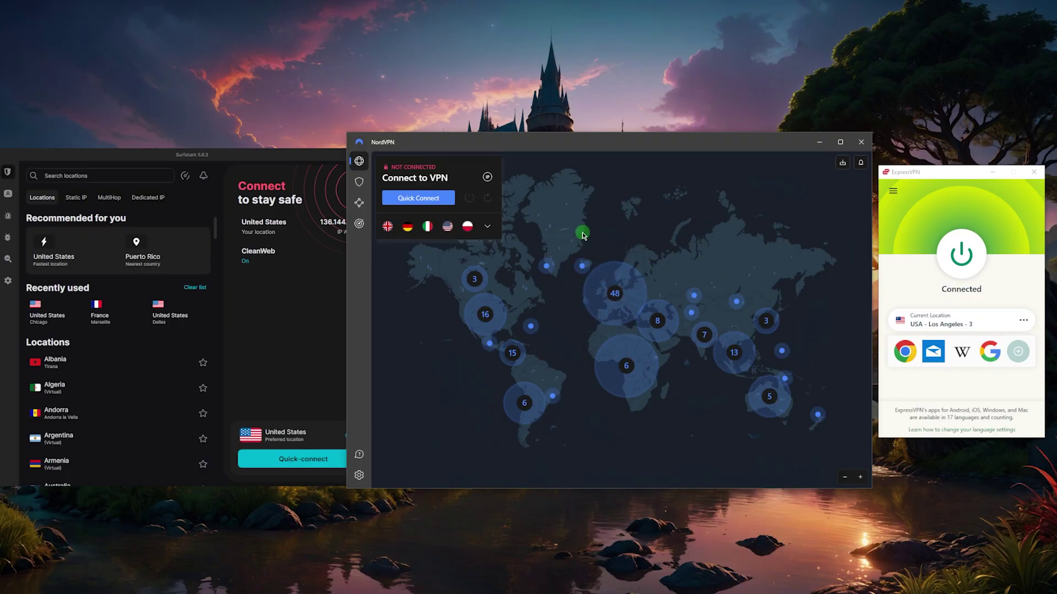
# Cycle through ExpressVPN and NordVPN, ending with Surfshark's window in front.
pyautogui.click(902, 227)
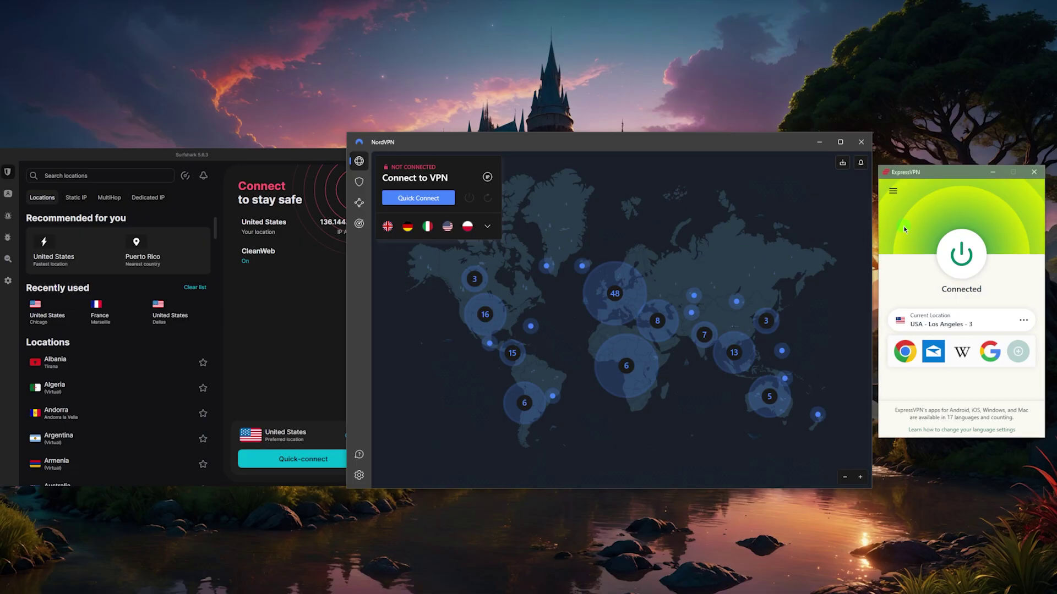
pyautogui.click(793, 197)
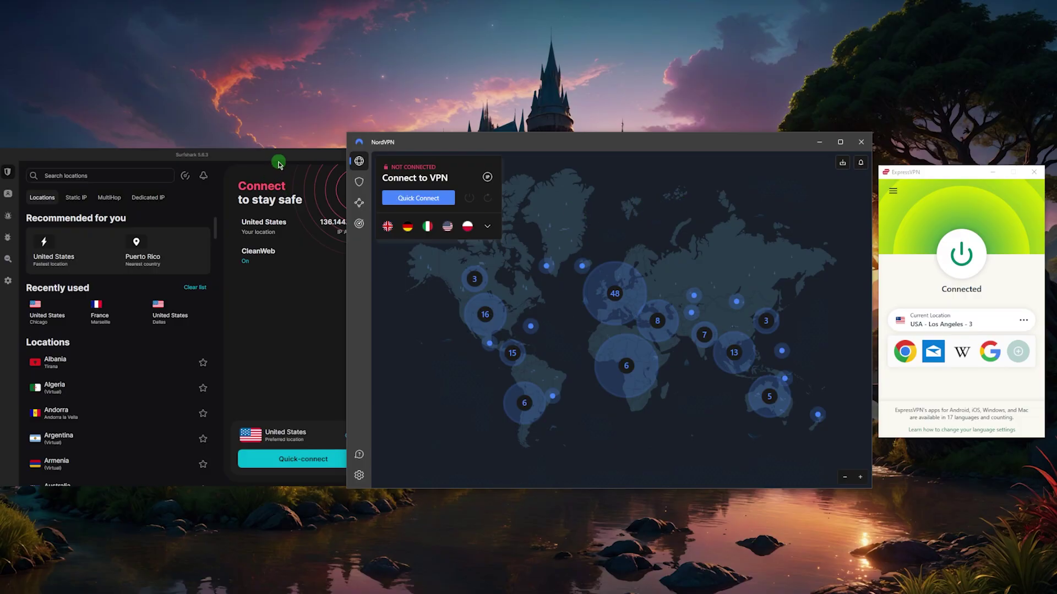
pyautogui.click(215, 157)
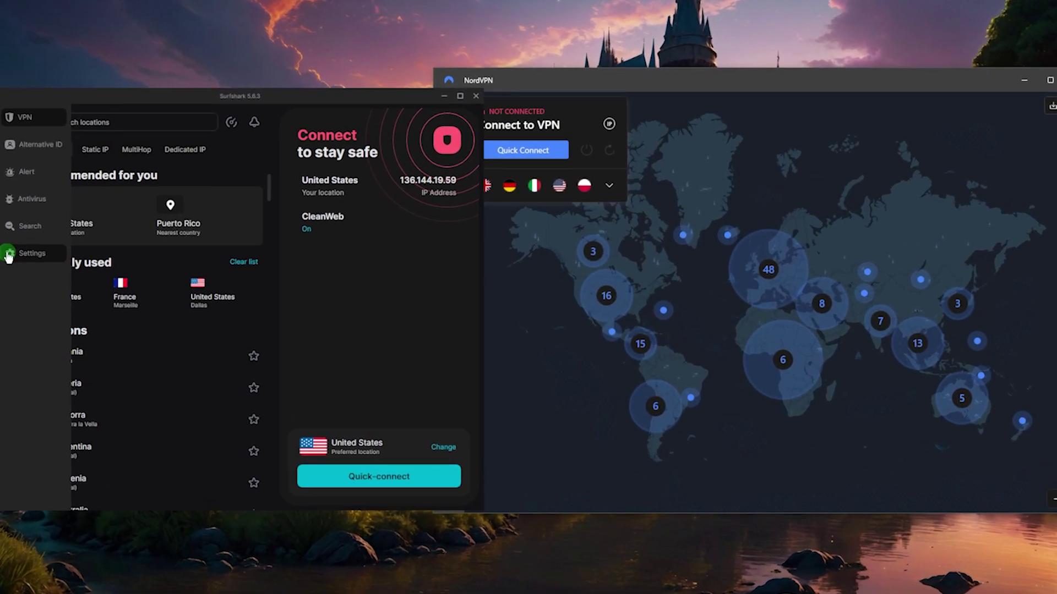
# Turn on NoBorders and Rotating IP in Surfshark's VPN settings, then return to the locations home.
pyautogui.click(8, 281)
pyautogui.click(108, 150)
pyautogui.scroll(-5, 200, 304)
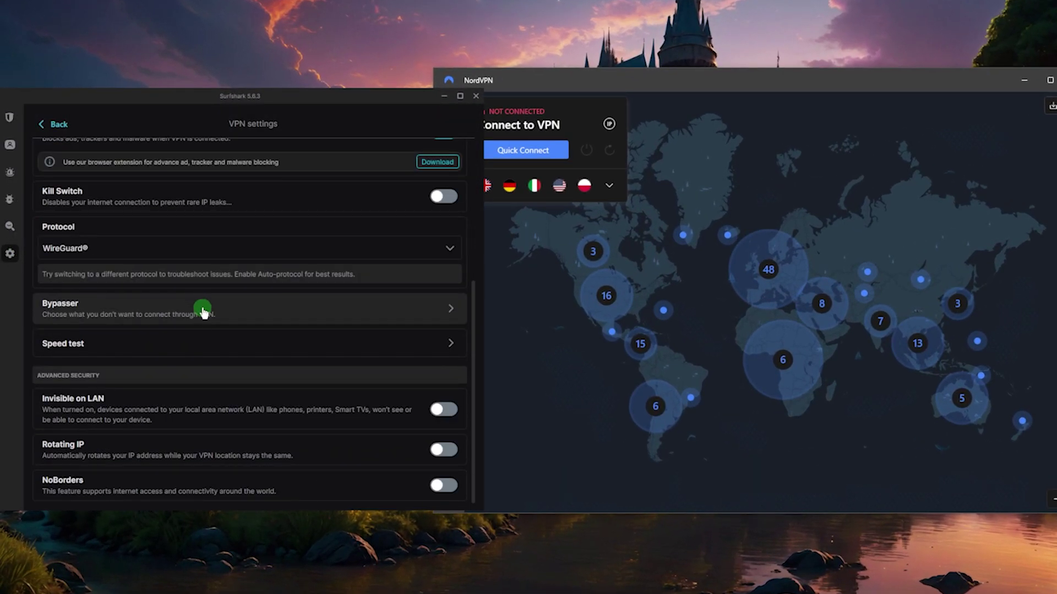
pyautogui.click(429, 485)
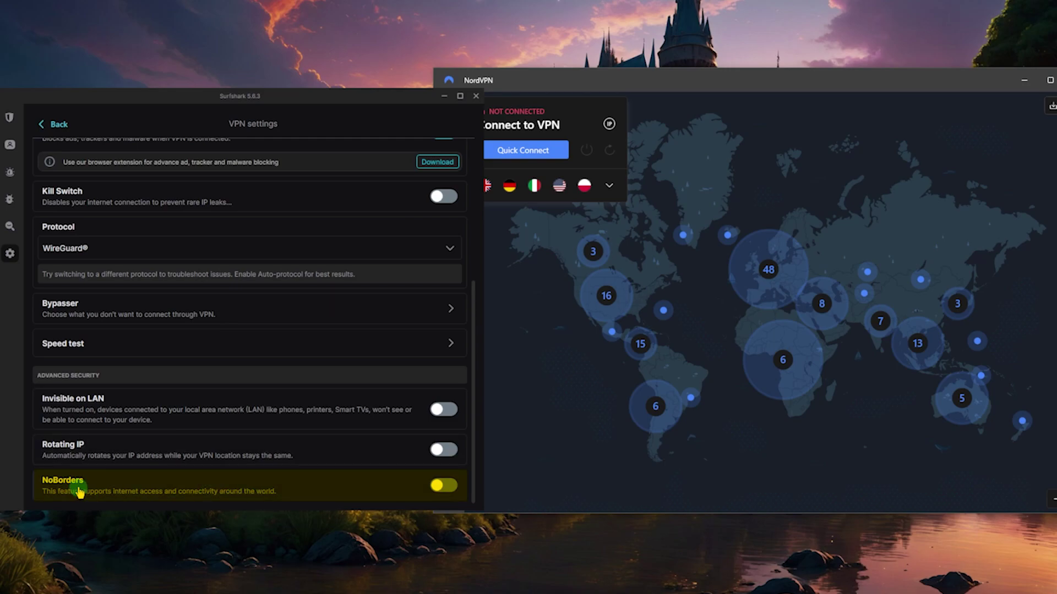
pyautogui.click(445, 452)
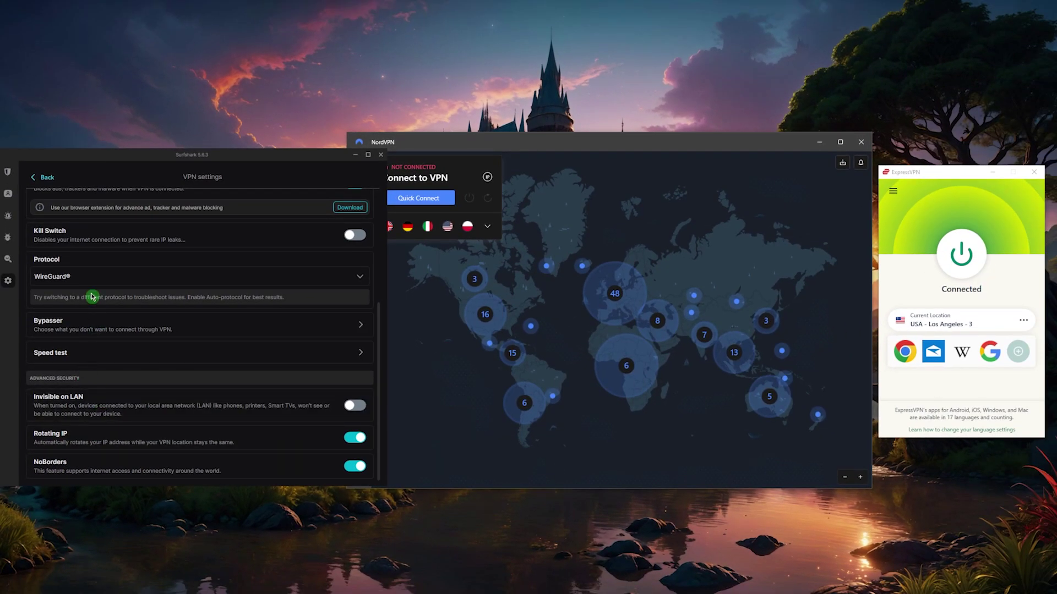
pyautogui.click(9, 172)
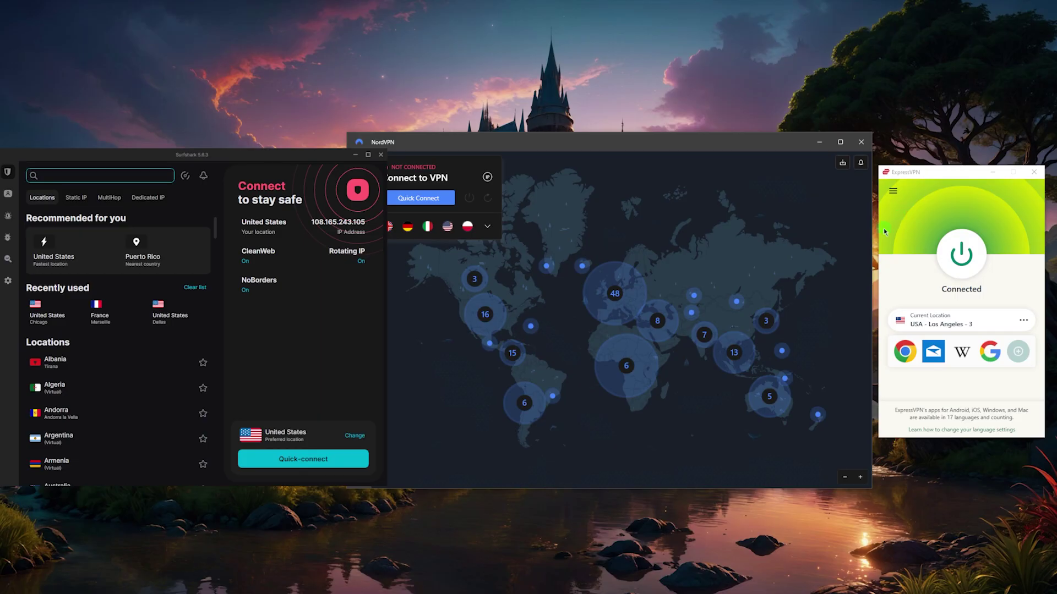
# Disconnect ExpressVPN and reconnect it to USA – Los Angeles – 3.
pyautogui.click(961, 260)
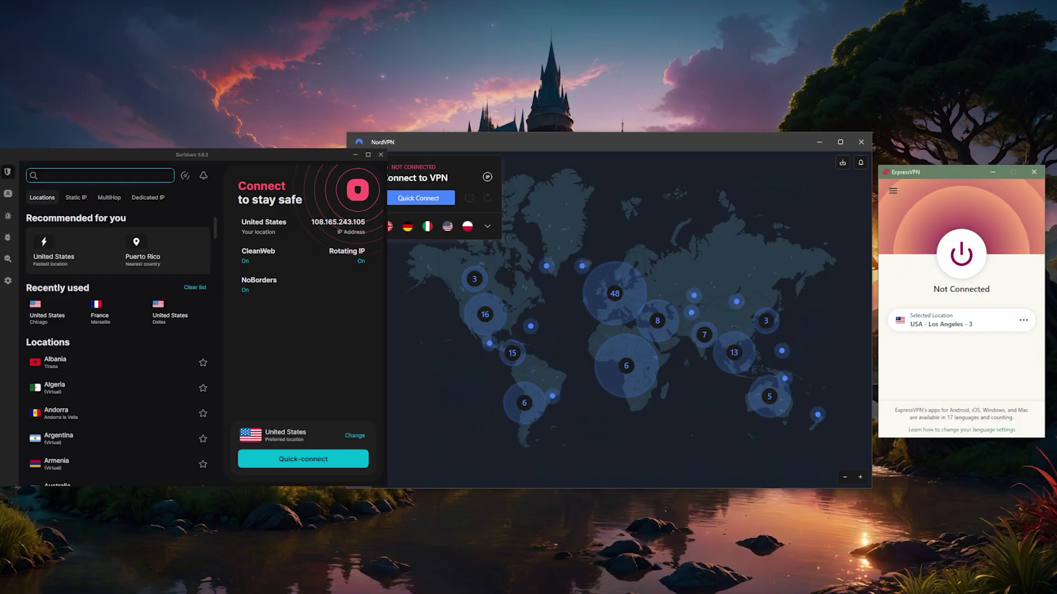
pyautogui.click(969, 265)
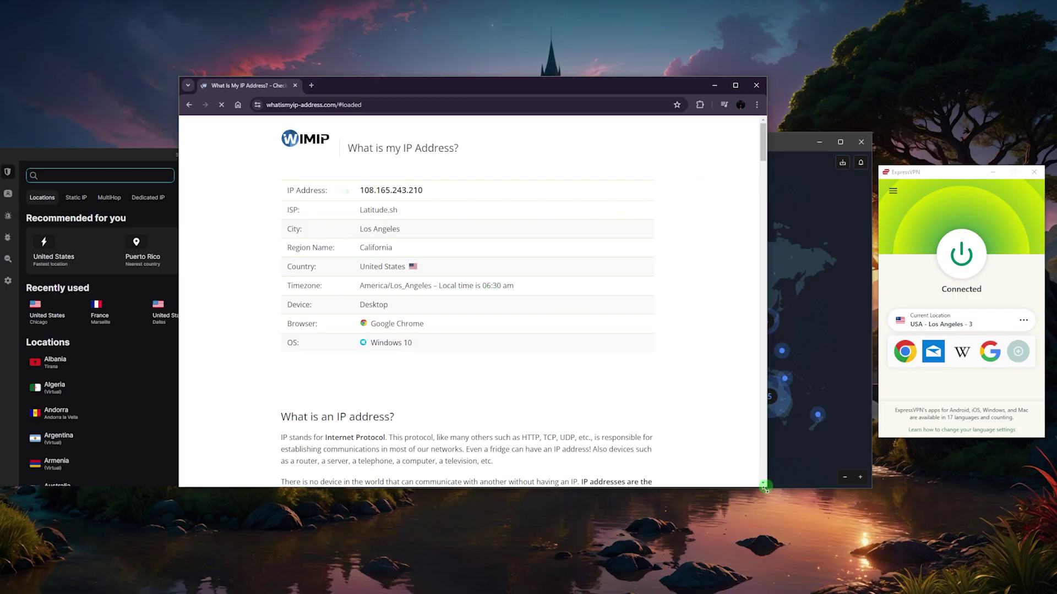
# Enlarge and reposition the Chrome window, then cycle ExpressVPN off and on for a new IP.
pyautogui.moveTo(766, 487); pyautogui.dragTo(802, 523)
pyautogui.moveTo(498, 89); pyautogui.dragTo(433, 63)
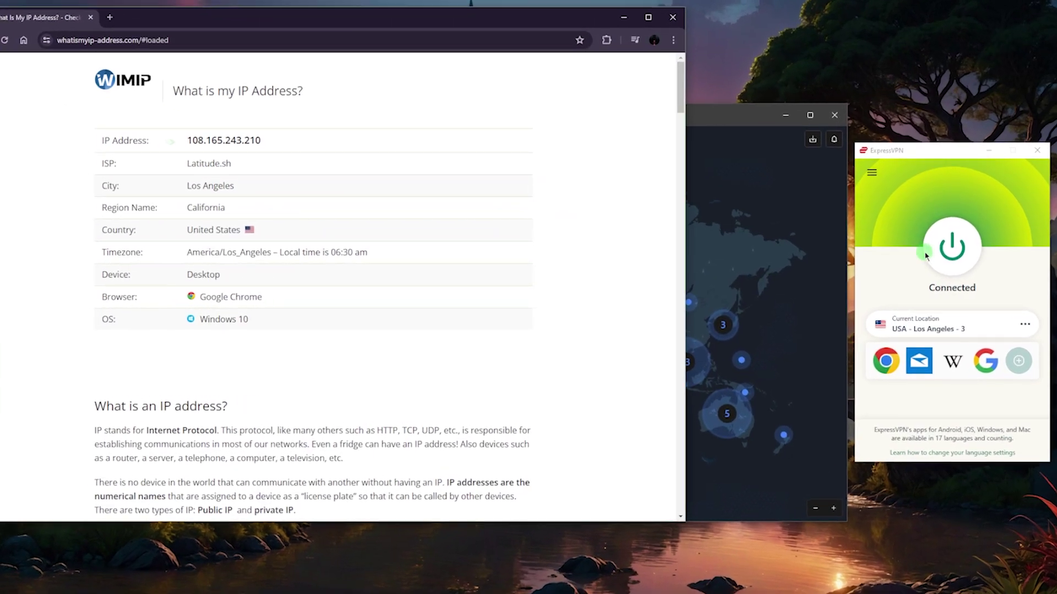
pyautogui.click(940, 262)
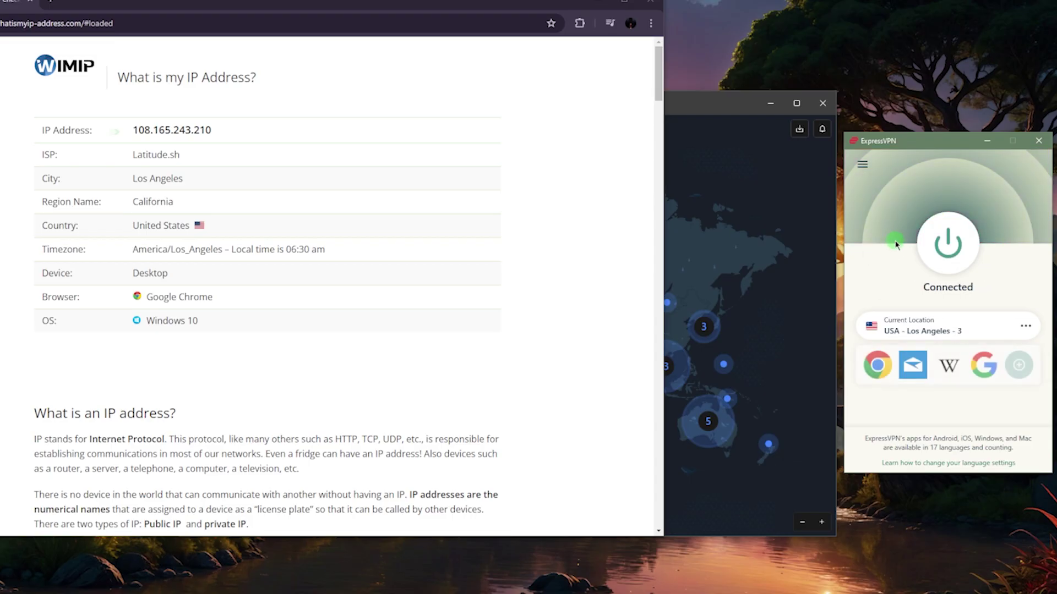
pyautogui.click(266, 187)
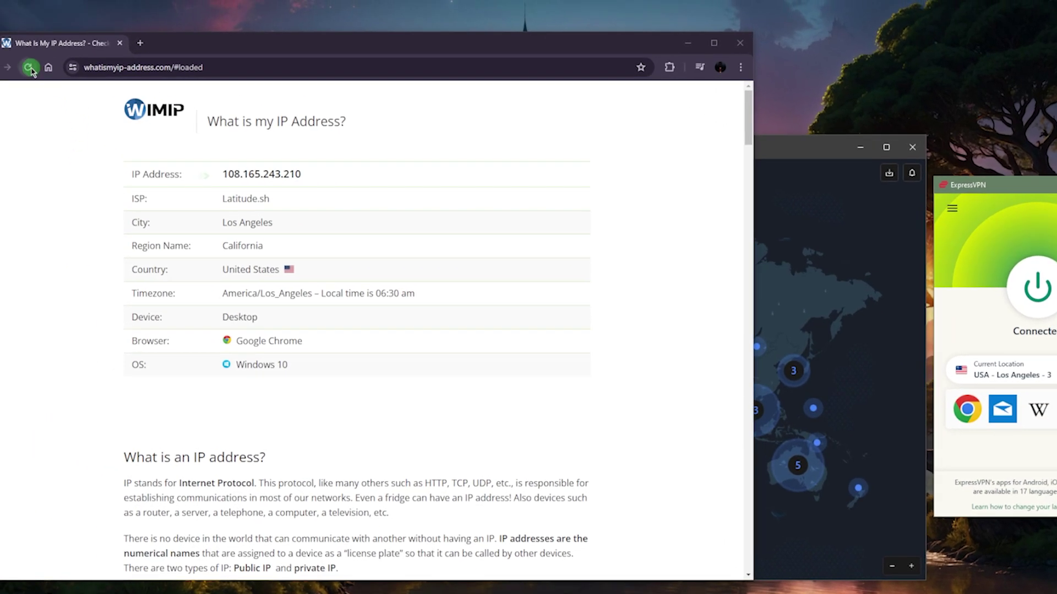
# Reload whatismyip-address.com to confirm the new Los Angeles IP, 108.165.243.146.
pyautogui.moveTo(223, 174); pyautogui.dragTo(308, 175)
pyautogui.click(242, 169)
pyautogui.press('F5')
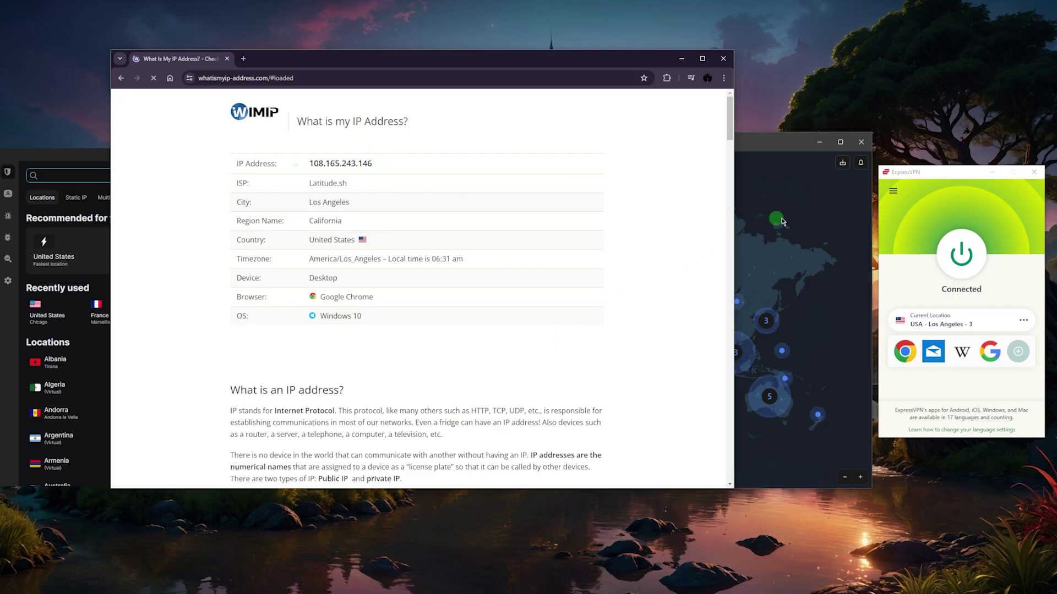
# In NordVPN's Connection settings, reveal the custom DNS fields (8.8.8.8) and keep NordLynx as protocol.
pyautogui.click(801, 215)
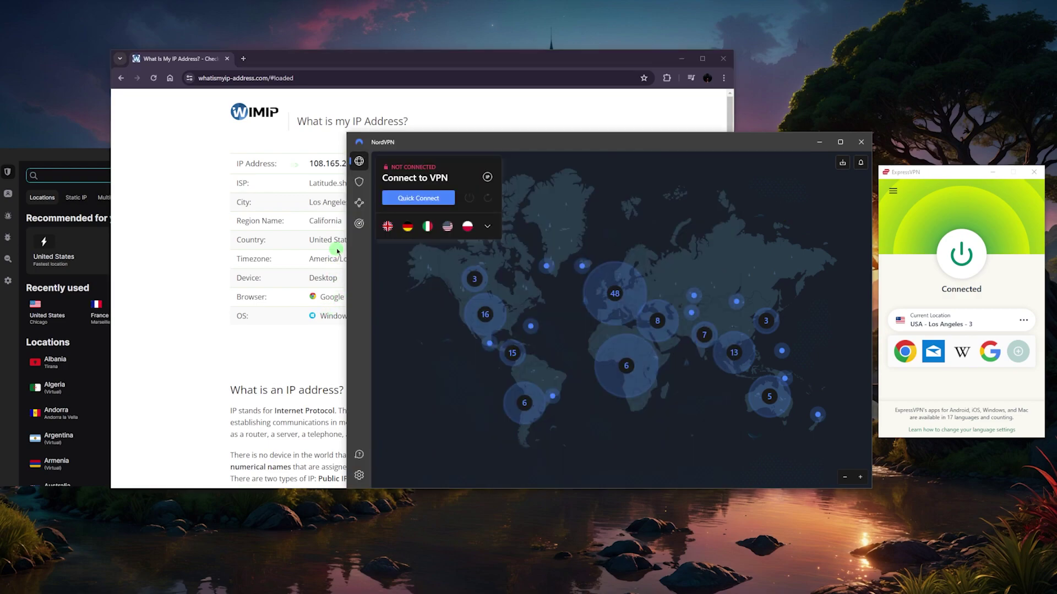
pyautogui.click(361, 473)
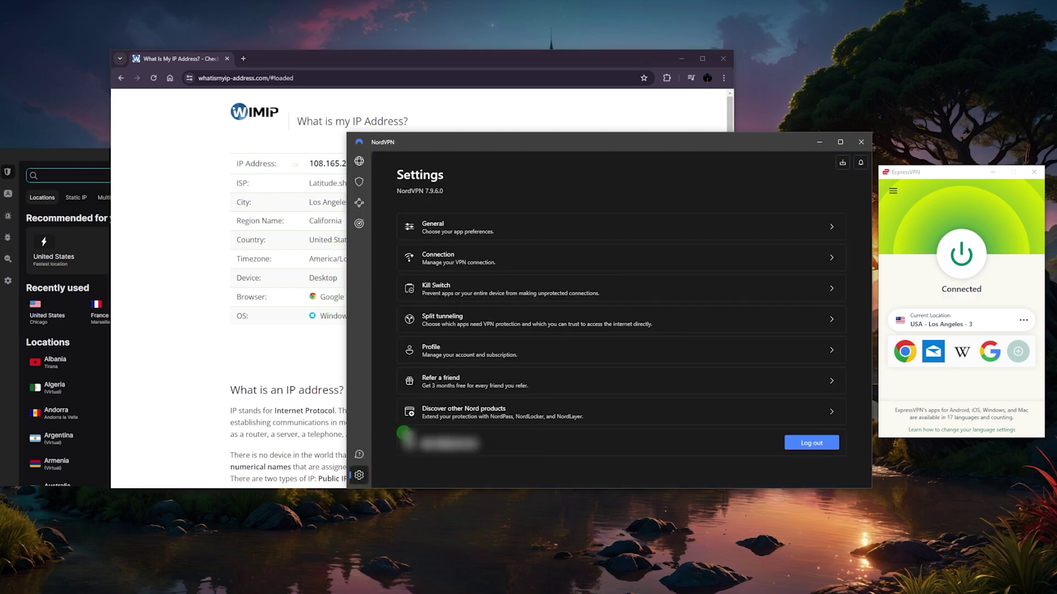
pyautogui.click(451, 256)
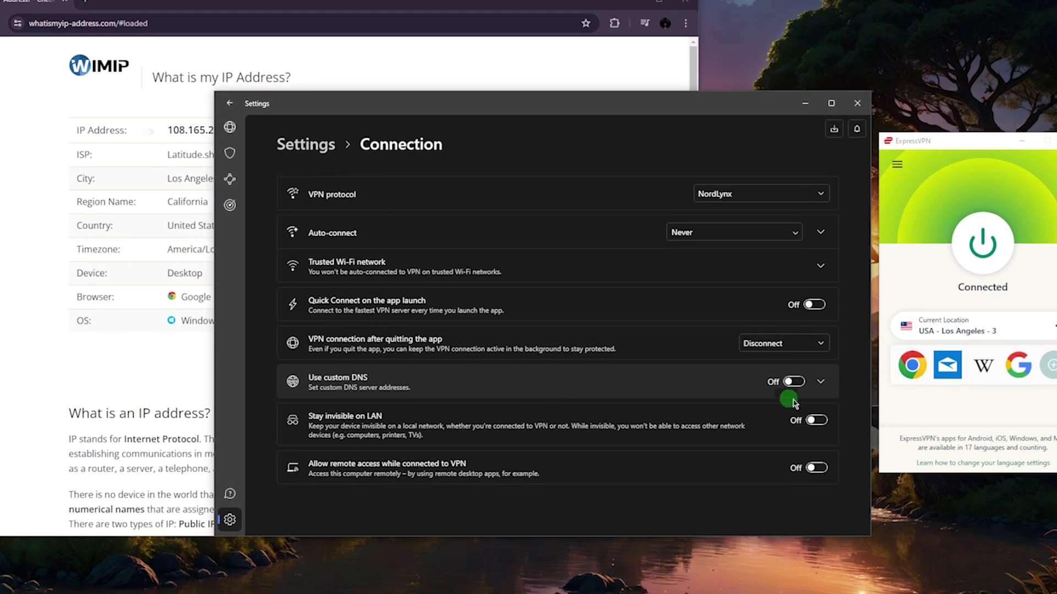
pyautogui.click(818, 380)
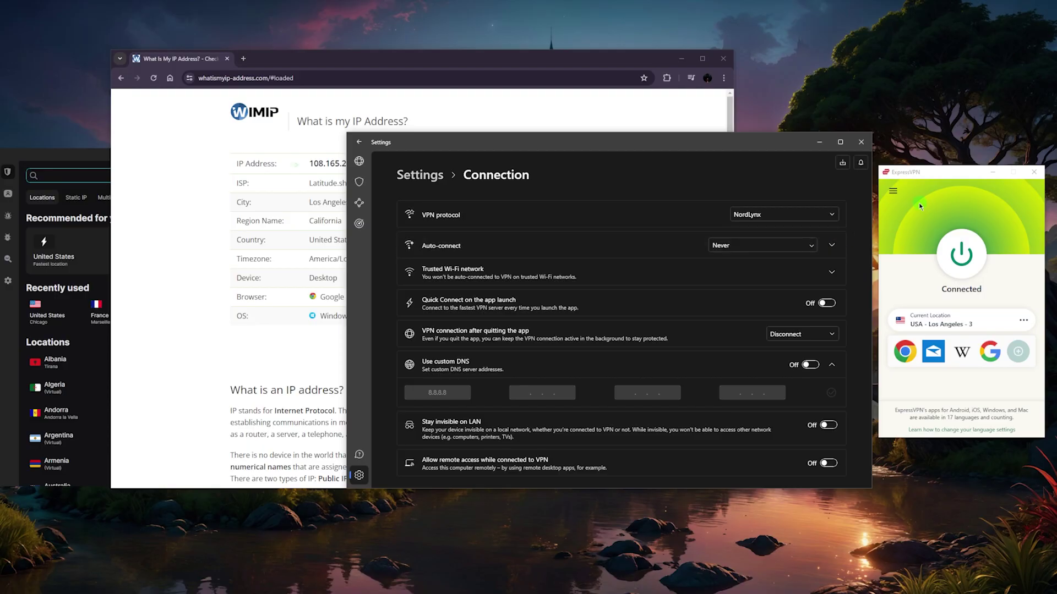
pyautogui.click(920, 200)
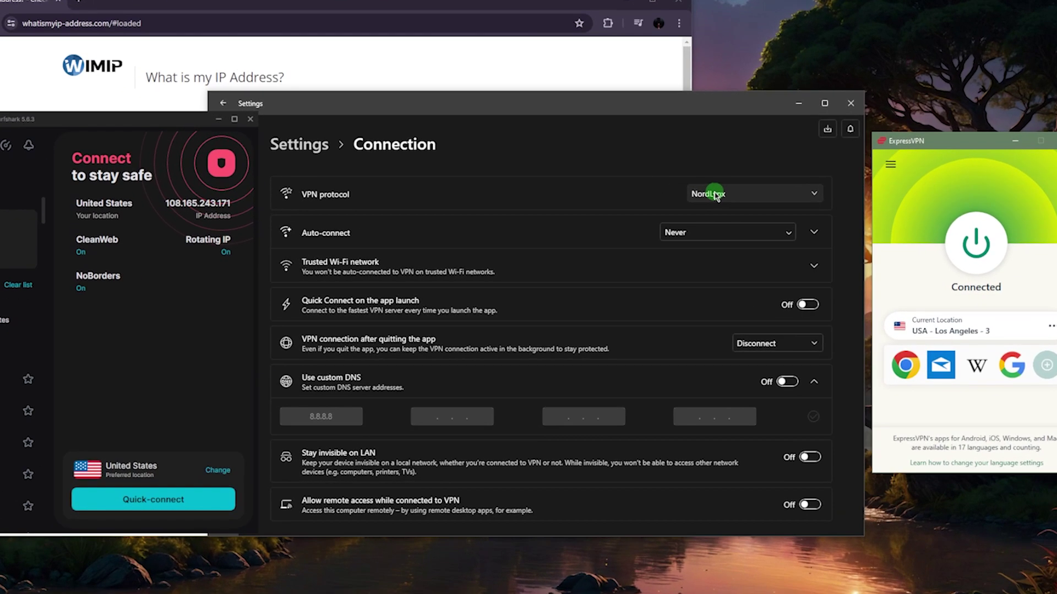
pyautogui.click(716, 194)
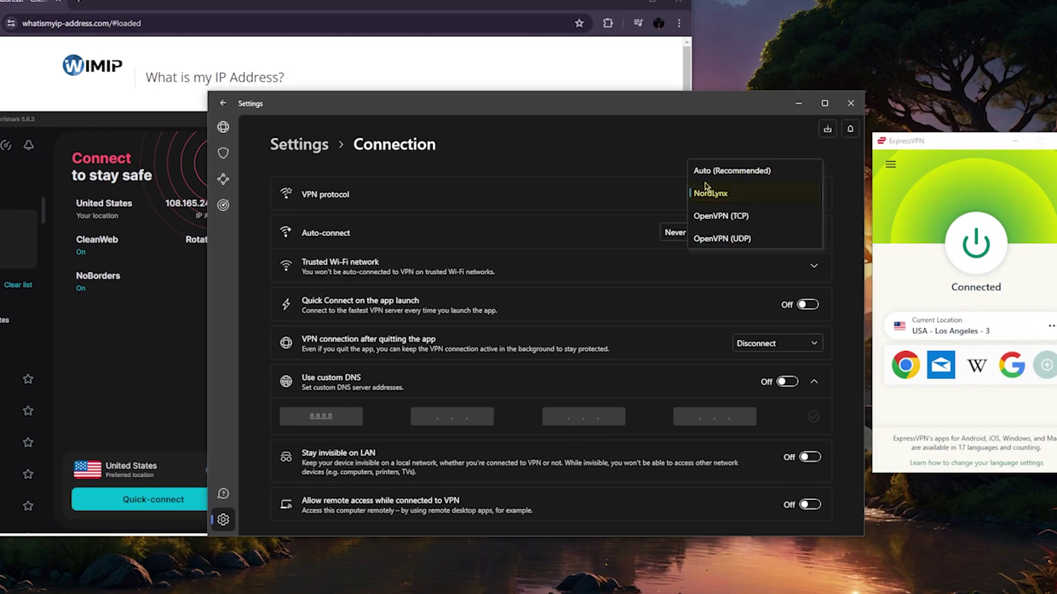
pyautogui.click(715, 195)
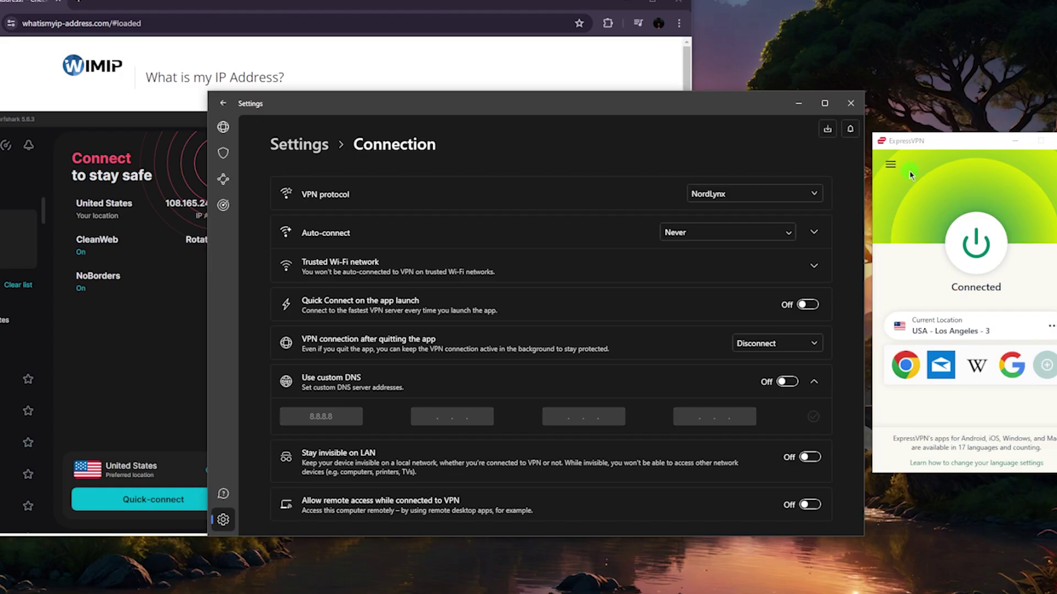
# Open ExpressVPN's Options on the Protocol page showing Lightway – UDP.
pyautogui.click(890, 164)
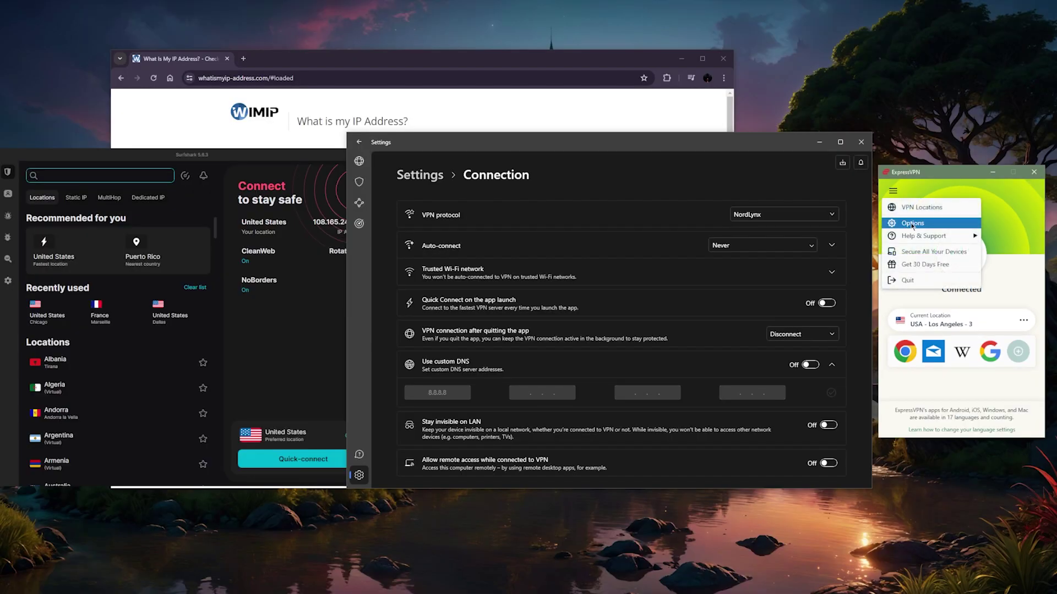
pyautogui.click(912, 224)
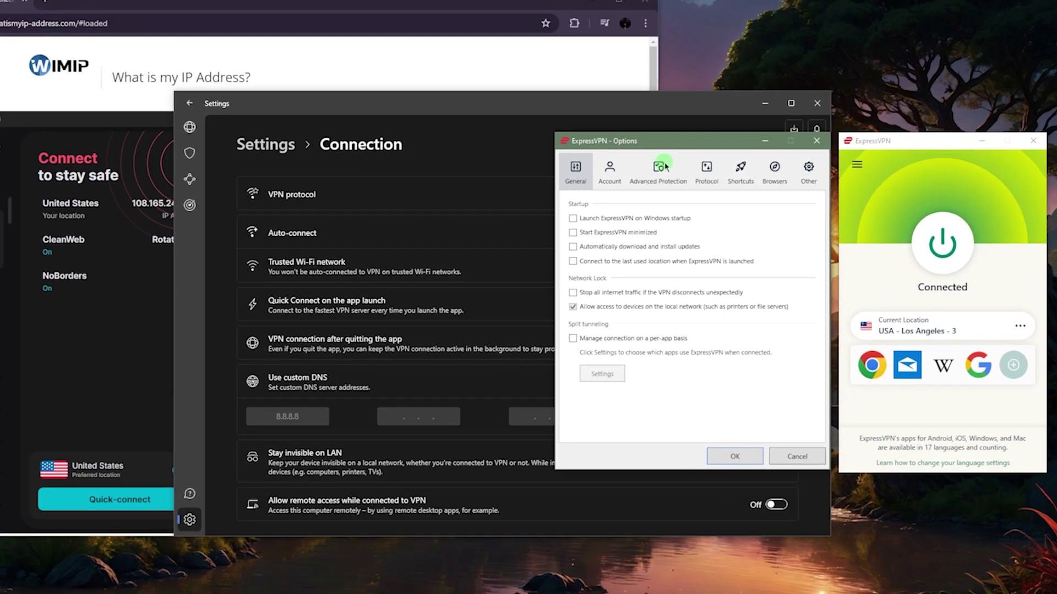
pyautogui.click(734, 196)
pyautogui.click(773, 195)
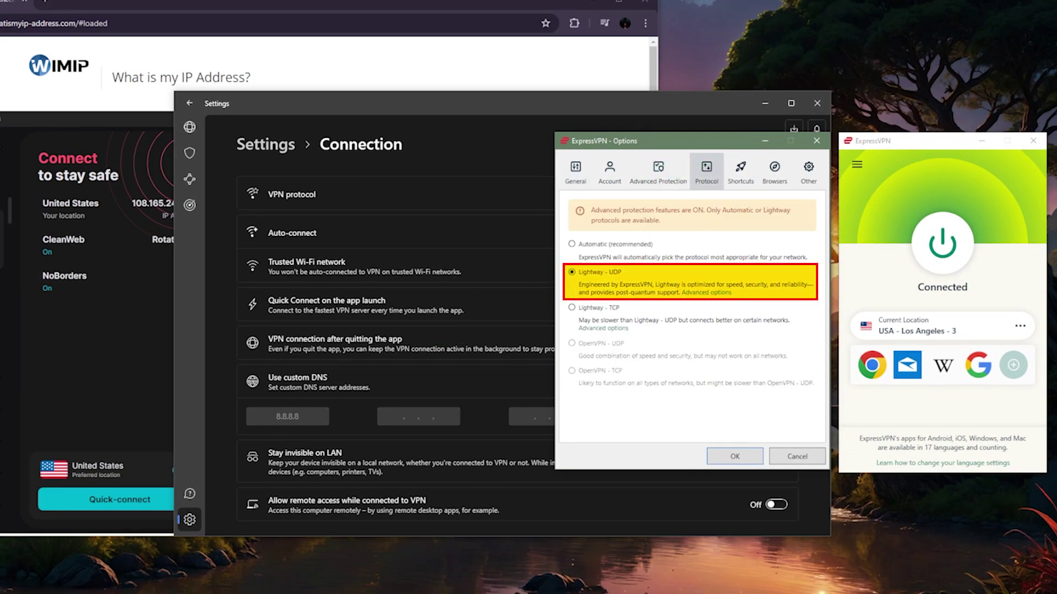
# Keep WireGuard as Surfshark's protocol, and recheck ExpressVPN's Advanced Protection and Protocol pages.
pyautogui.click(0, 412)
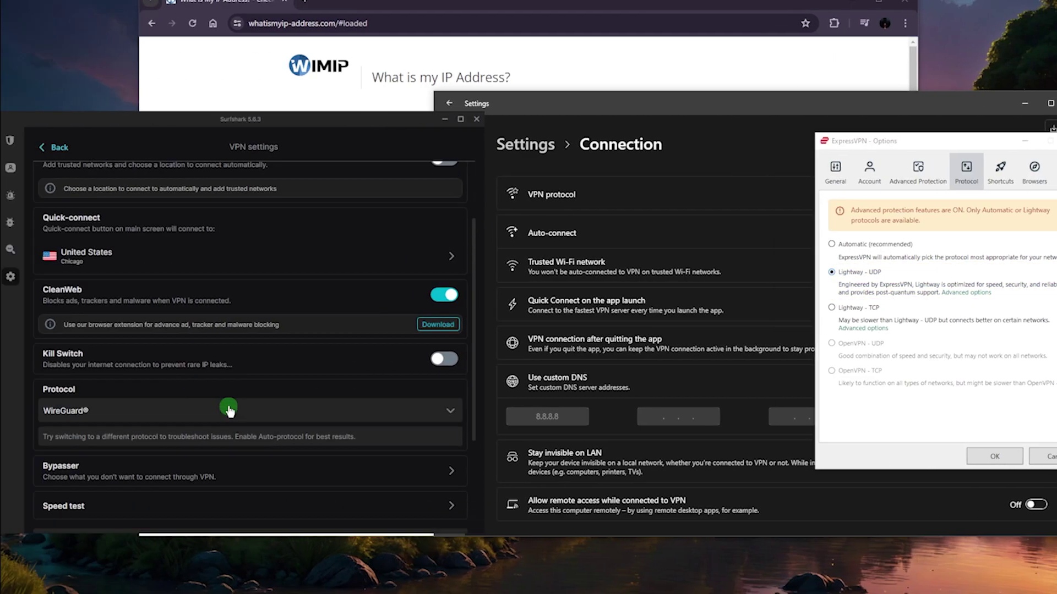
pyautogui.scroll(-1, 159, 358)
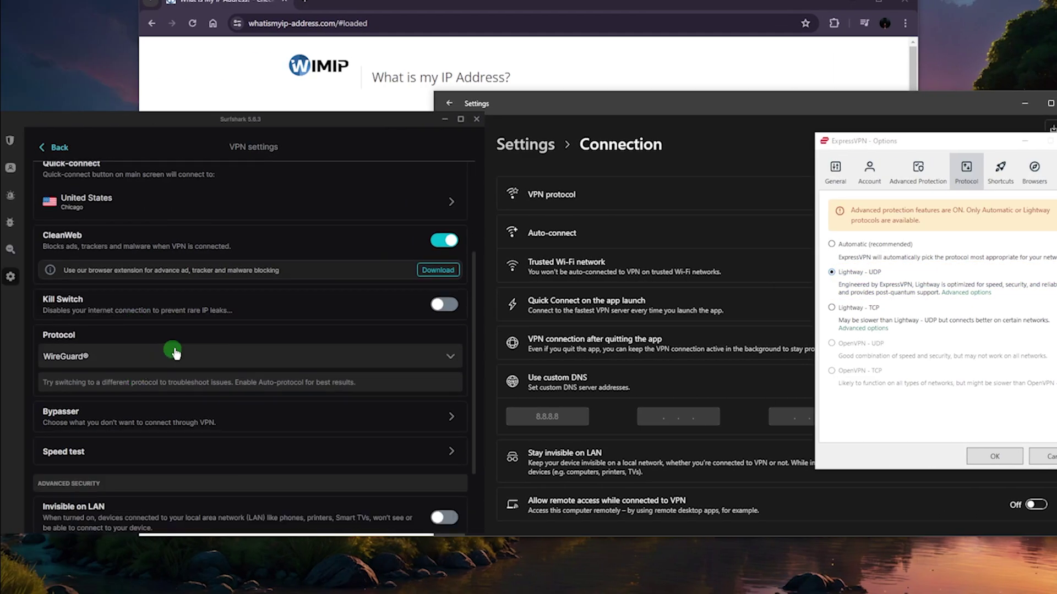
pyautogui.click(95, 358)
pyautogui.click(94, 358)
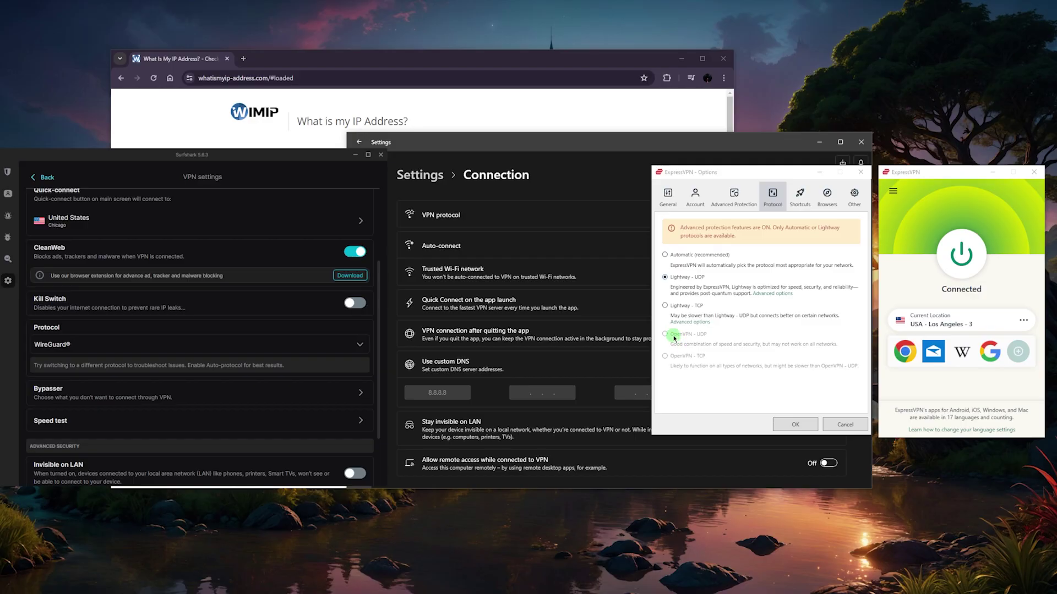
pyautogui.click(727, 196)
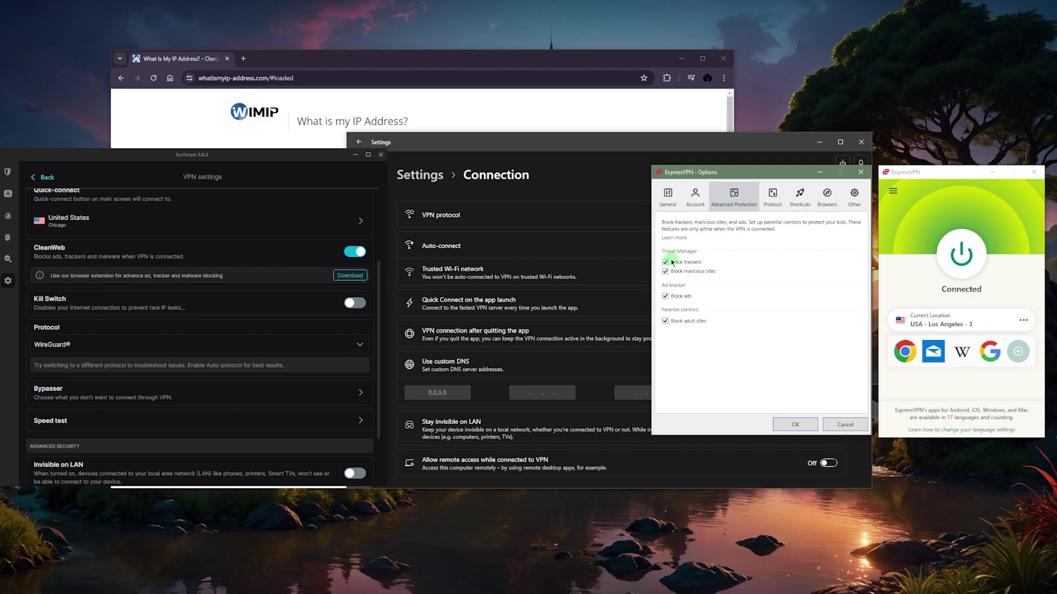
pyautogui.click(770, 195)
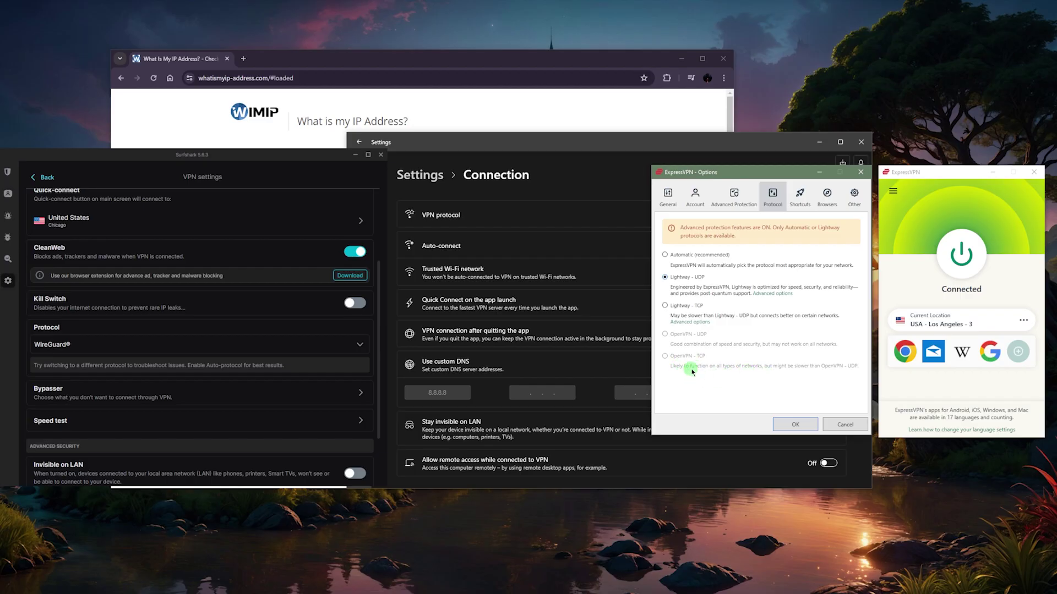
# Reopen the VPN protocol dropdown in NordVPN's Connection settings and leave NordLynx selected.
pyautogui.click(529, 146)
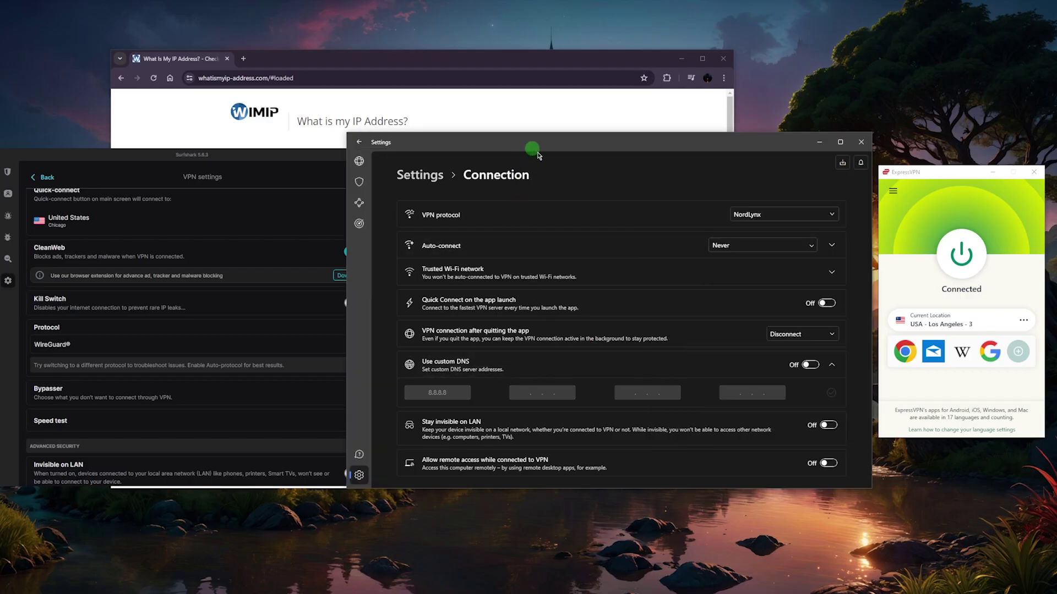
pyautogui.click(752, 215)
pyautogui.click(672, 197)
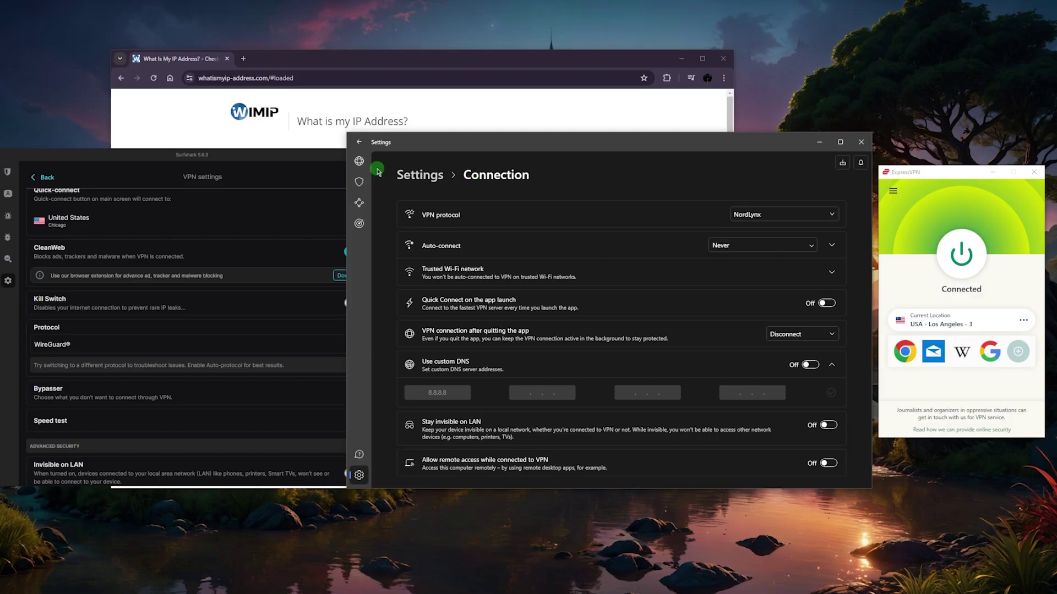
# Return Surfshark and NordVPN to their home views, then close ExpressVPN's Options and Chrome.
pyautogui.click(7, 172)
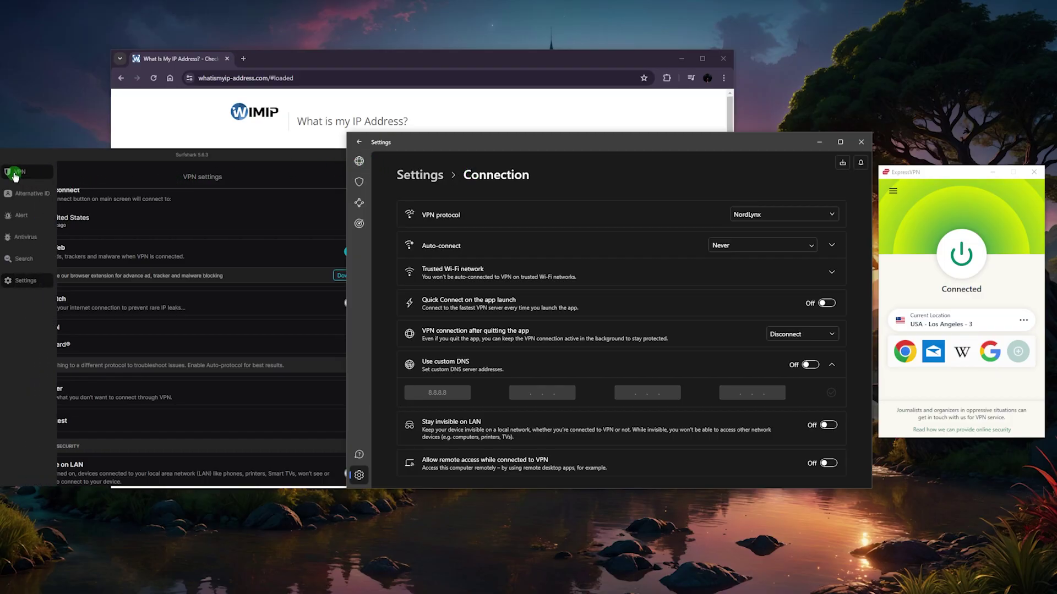
pyautogui.click(359, 160)
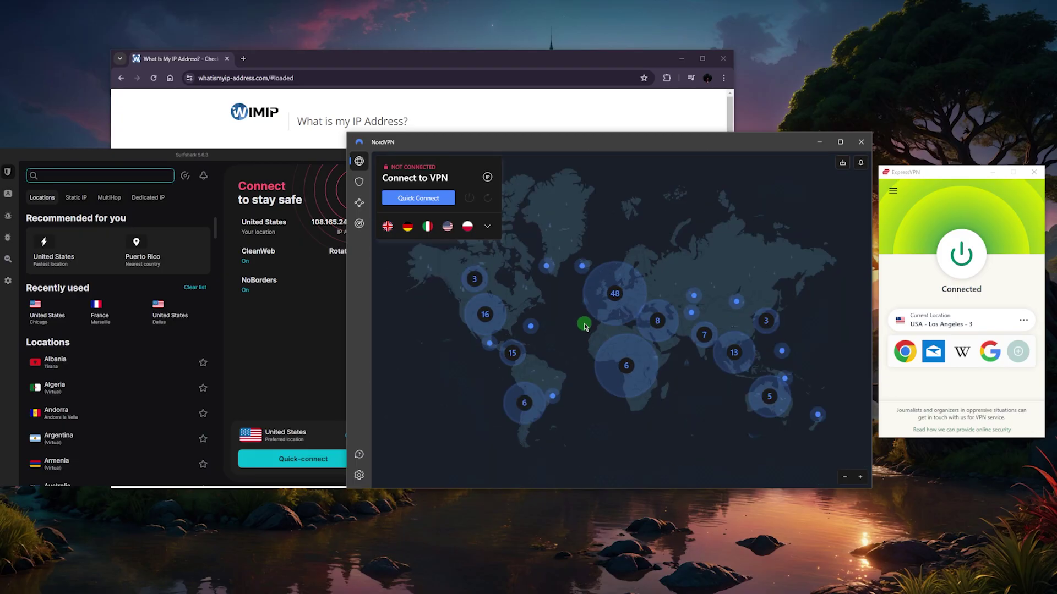
pyautogui.scroll(2, 585, 327)
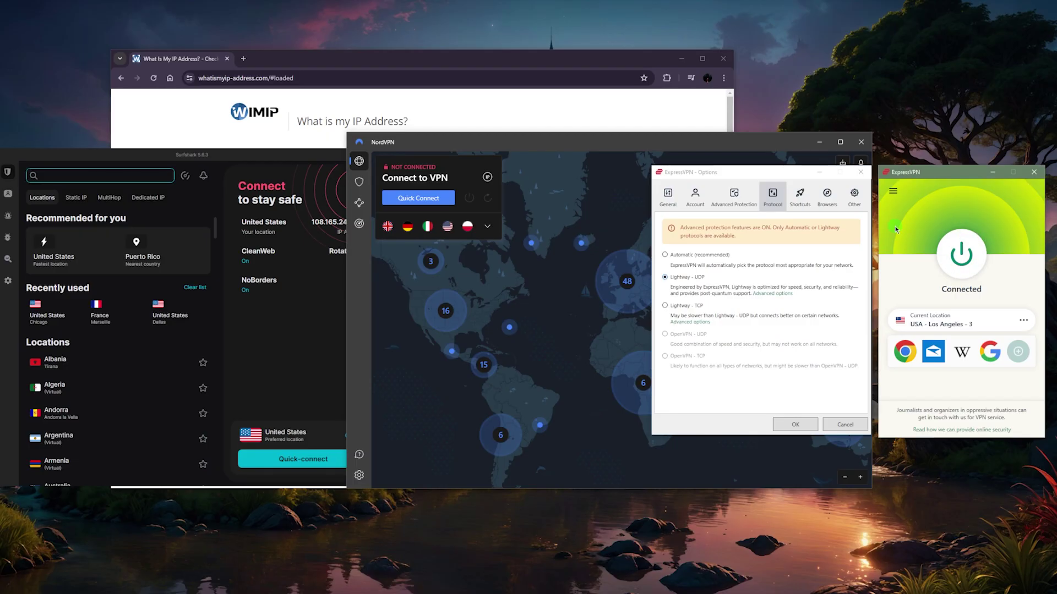
pyautogui.click(862, 174)
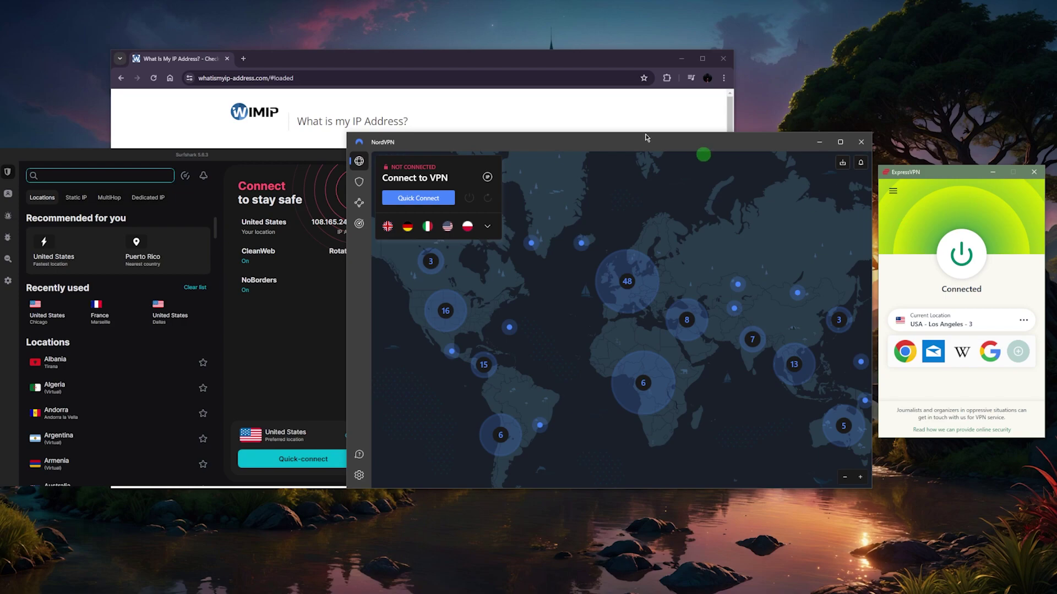
pyautogui.click(724, 58)
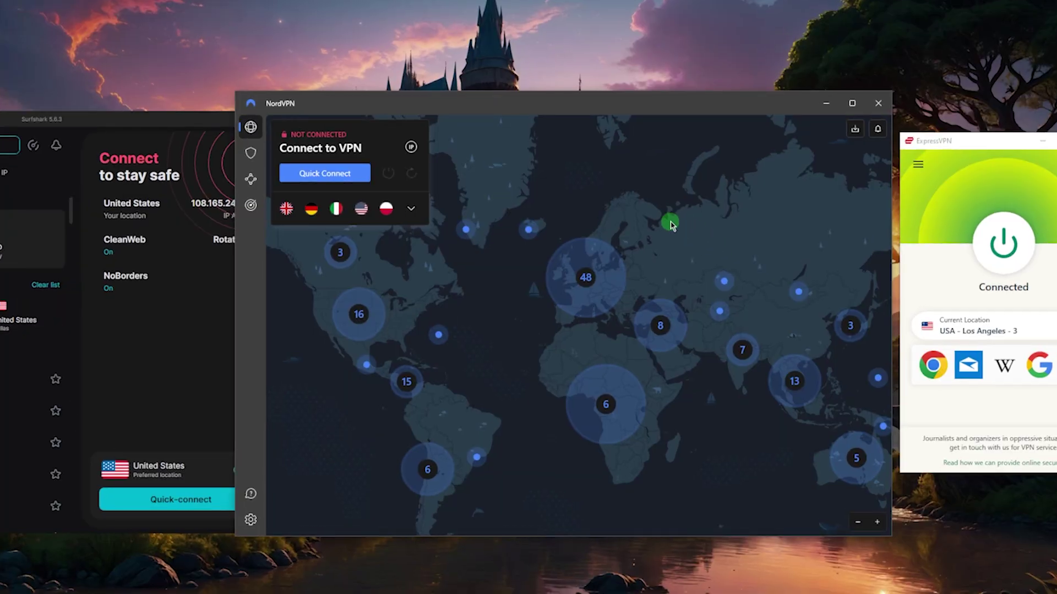
# Expand NordVPN's specialty server list, then browse Threat Protection, Dark Web Monitor and Meshnet.
pyautogui.click(411, 208)
pyautogui.click(251, 156)
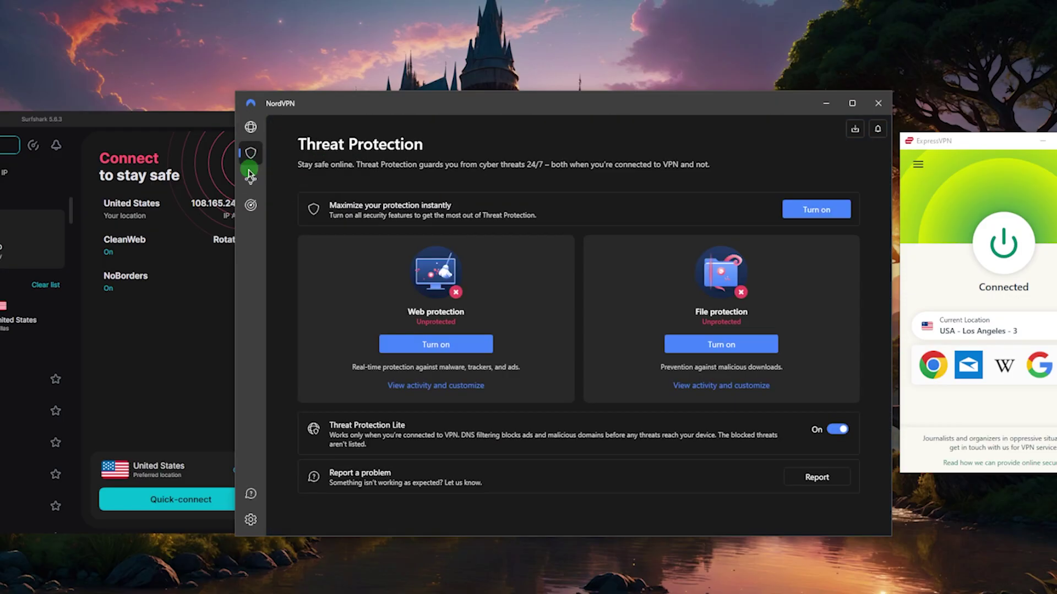
pyautogui.click(251, 194)
pyautogui.click(251, 183)
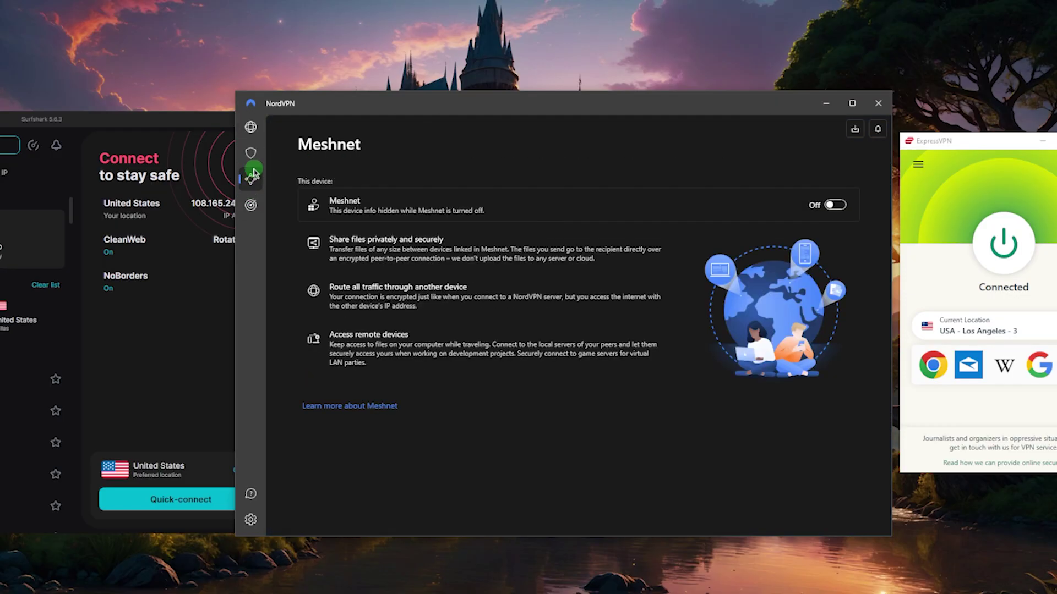
pyautogui.click(251, 159)
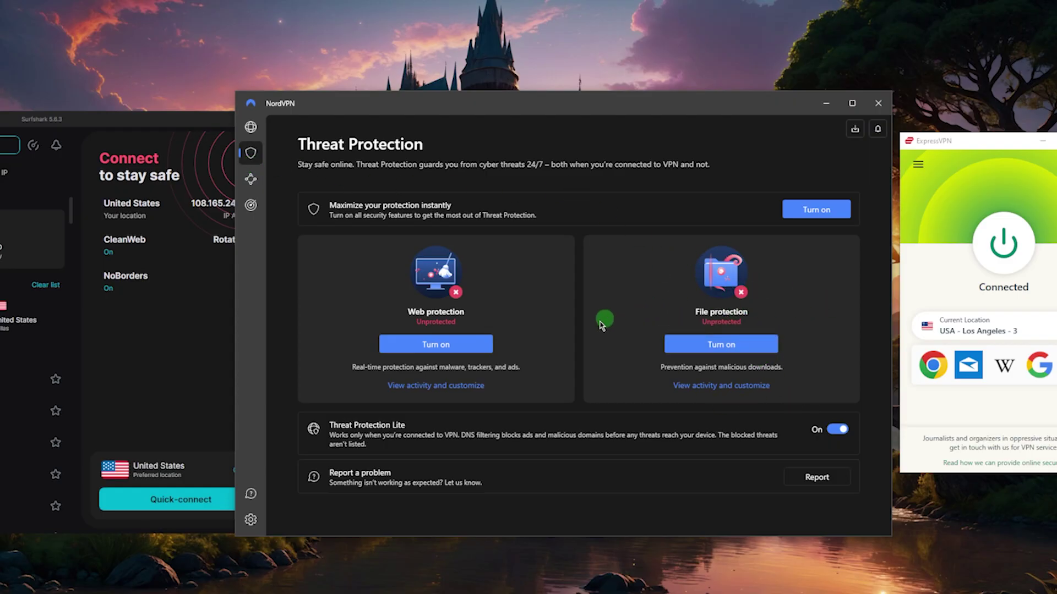
pyautogui.click(250, 127)
# Check the Connection settings protocol list without changes and return to the world map.
pyautogui.click(250, 519)
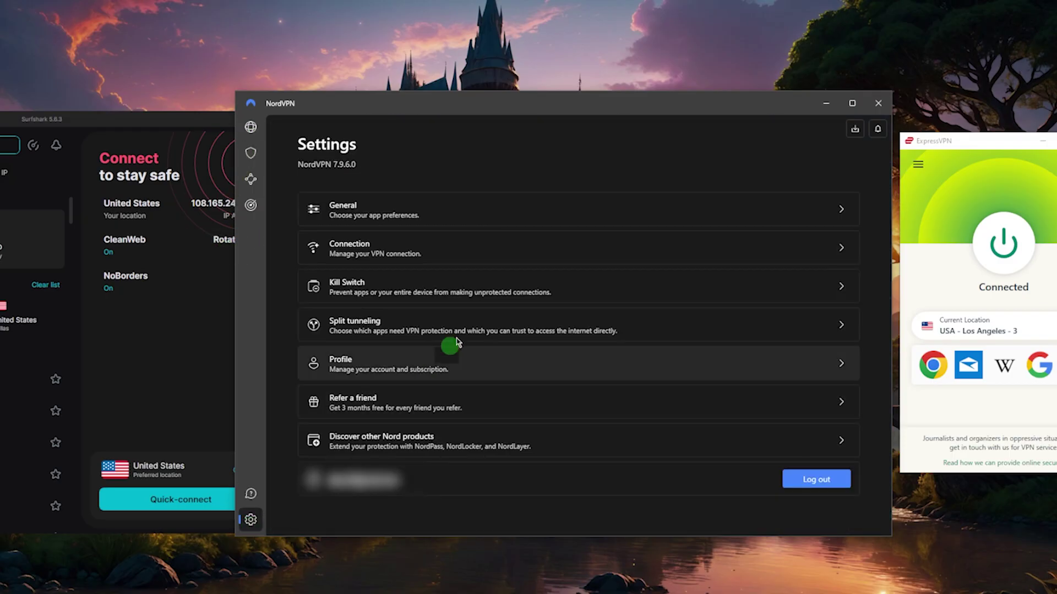
pyautogui.click(566, 246)
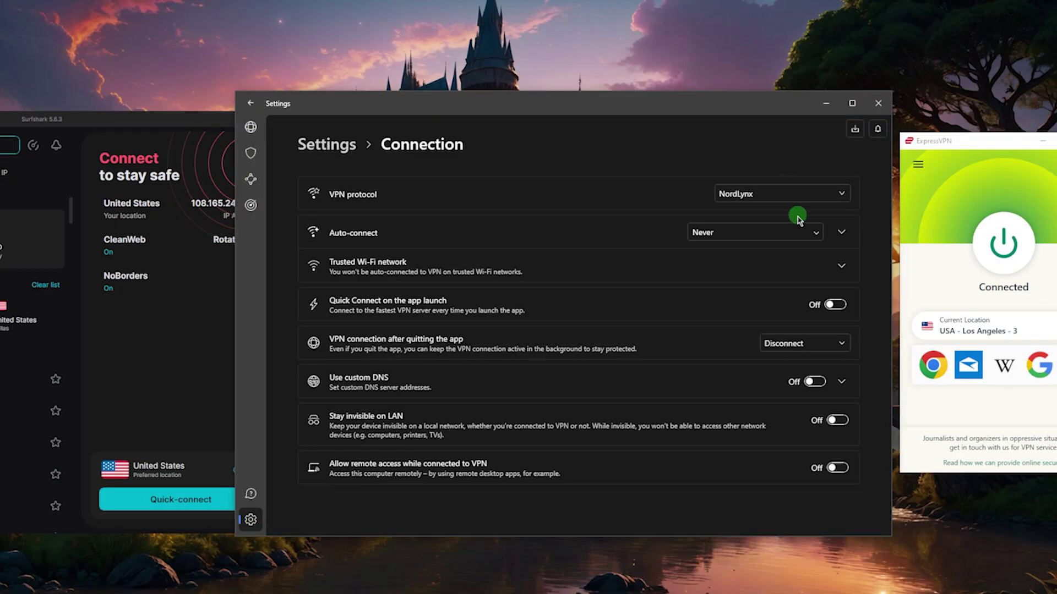
pyautogui.click(798, 195)
pyautogui.click(251, 127)
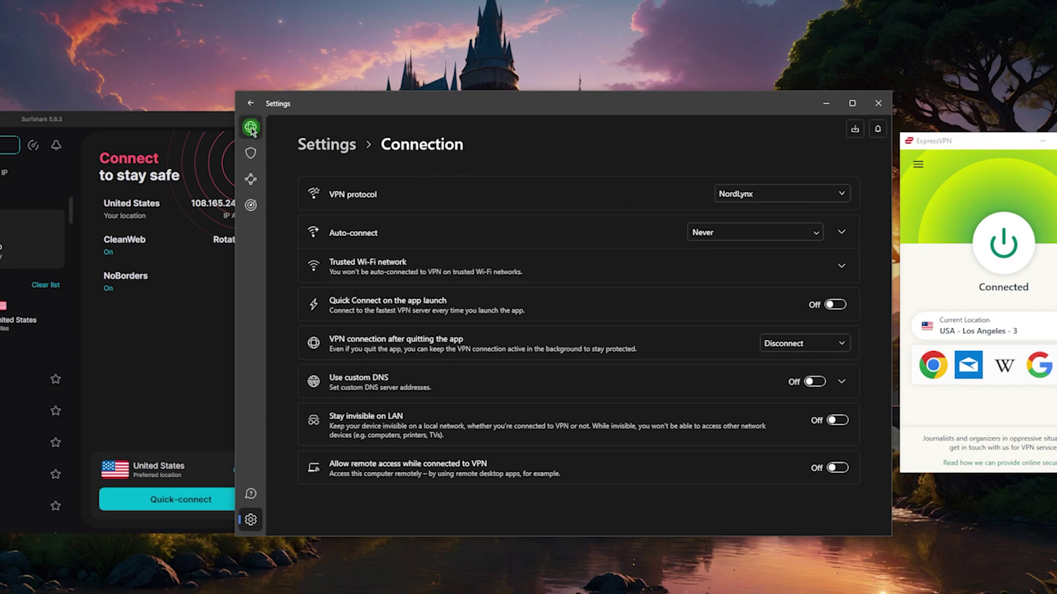
pyautogui.click(250, 127)
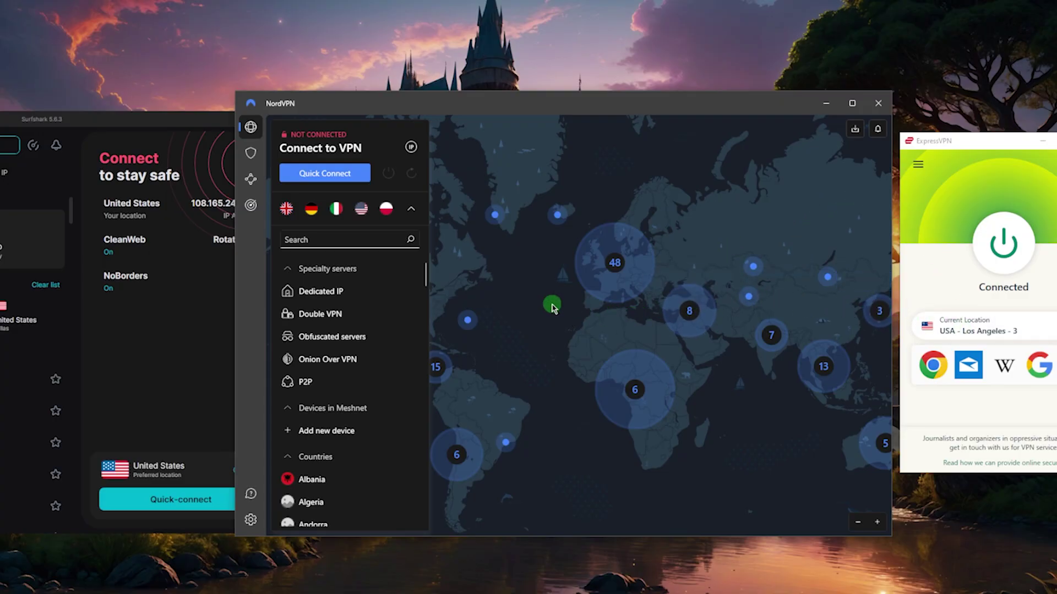
pyautogui.moveTo(550, 301); pyautogui.dragTo(653, 281)
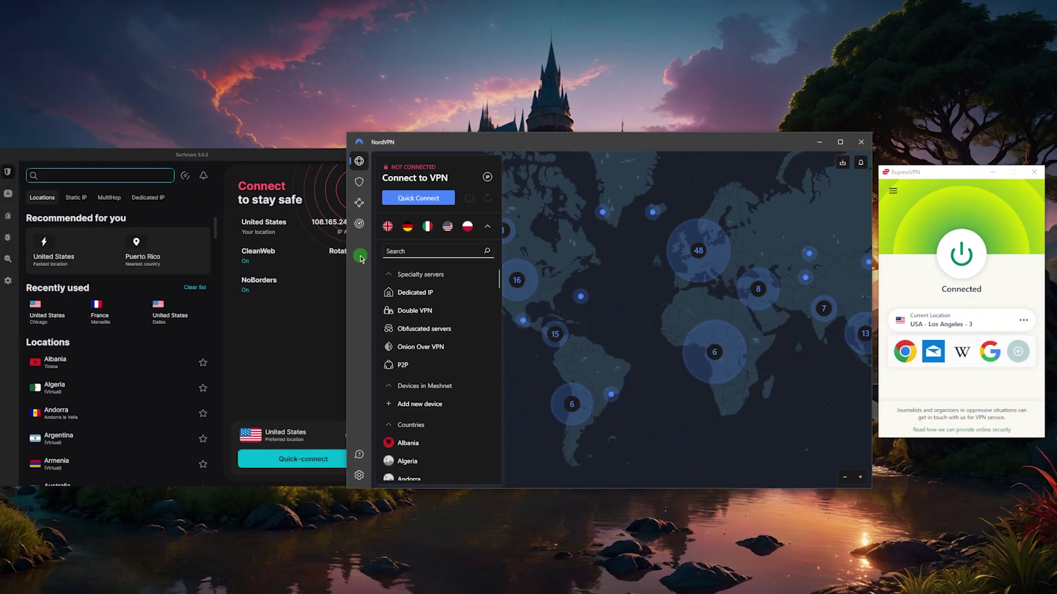
# Bring the expressvpn.com/order page into view and scroll to the $12.95, $6.67 and $9.99 plans.
pyautogui.click(273, 361)
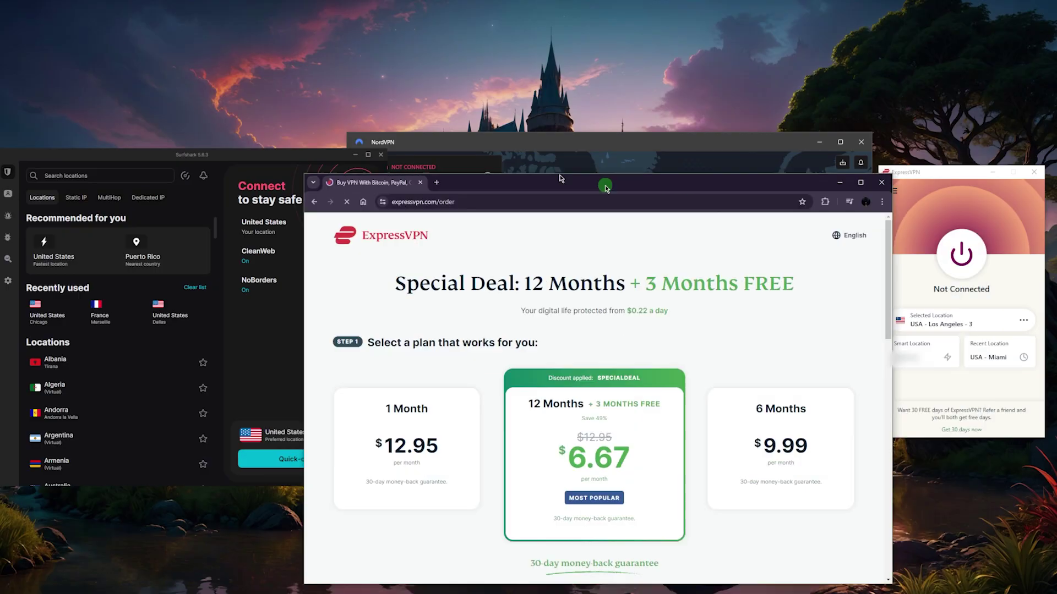
pyautogui.moveTo(559, 149); pyautogui.dragTo(374, 79)
pyautogui.scroll(-2, 231, 315)
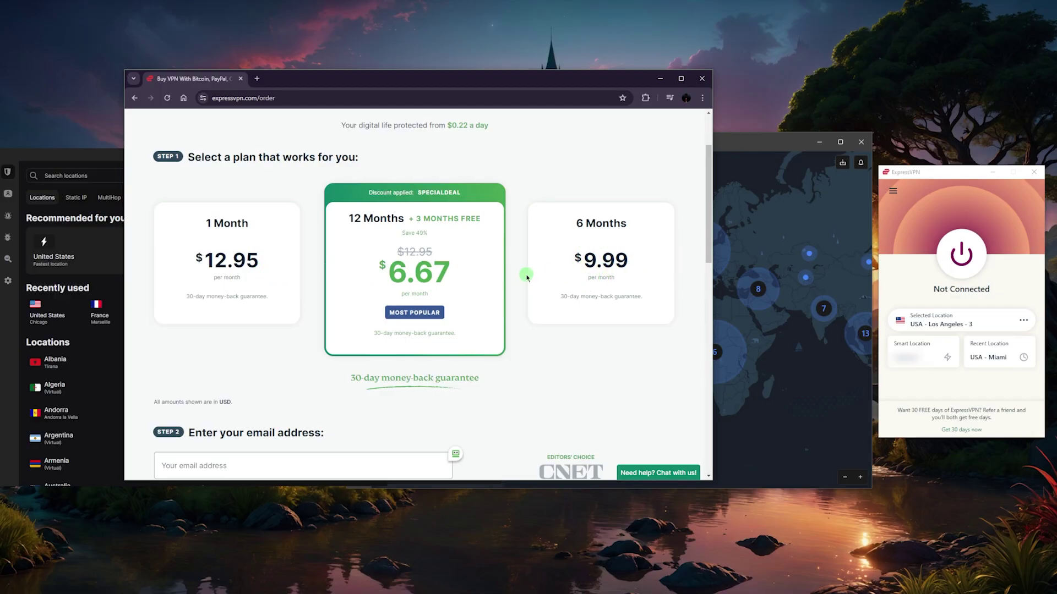
# Select the 12 Months plan on the ExpressVPN order page, then return to the NordVPN app.
pyautogui.click(369, 262)
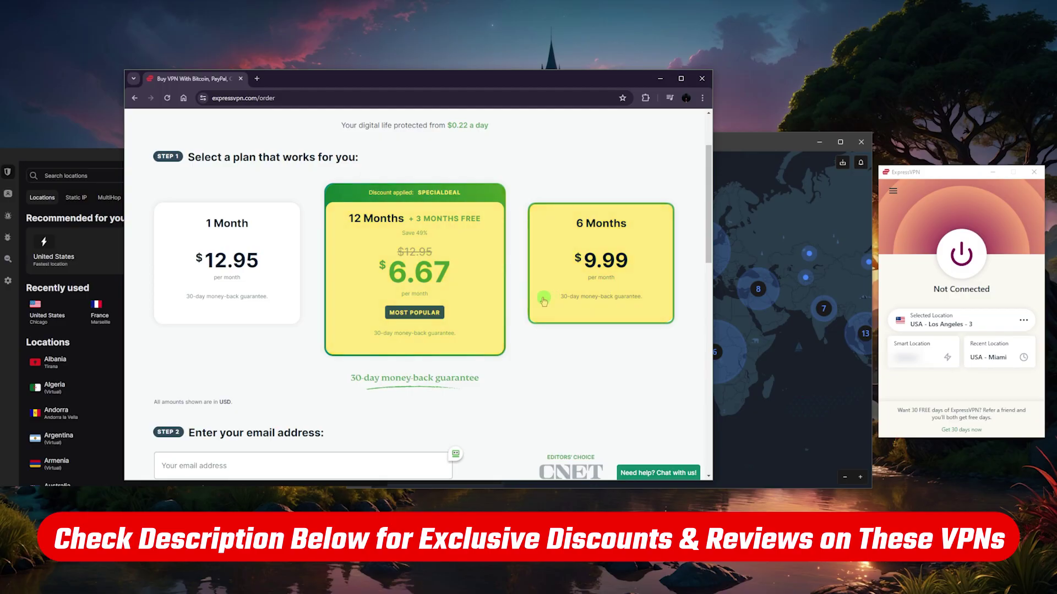
pyautogui.click(806, 193)
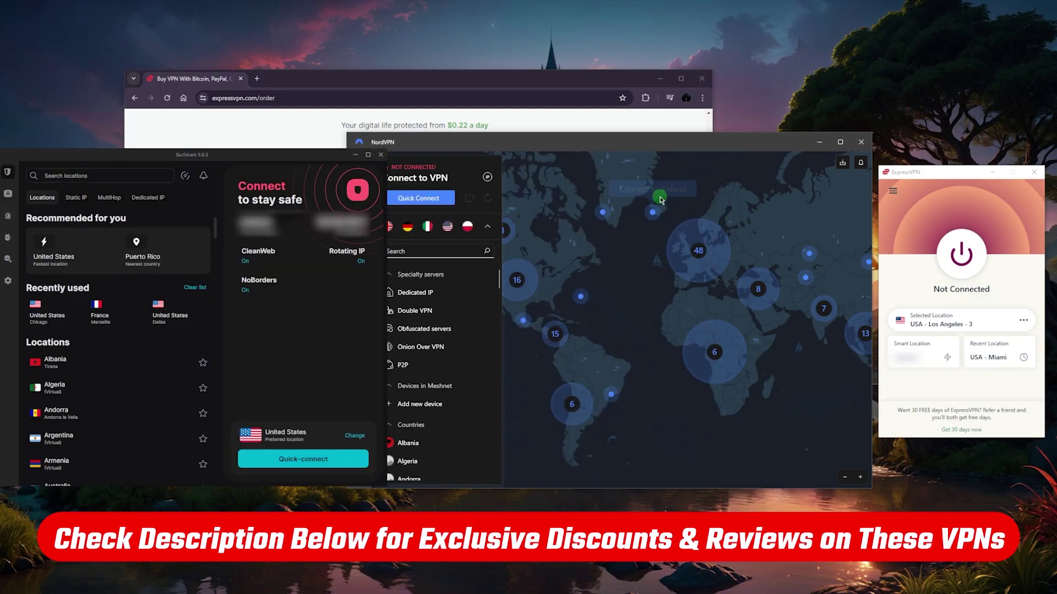
pyautogui.click(658, 208)
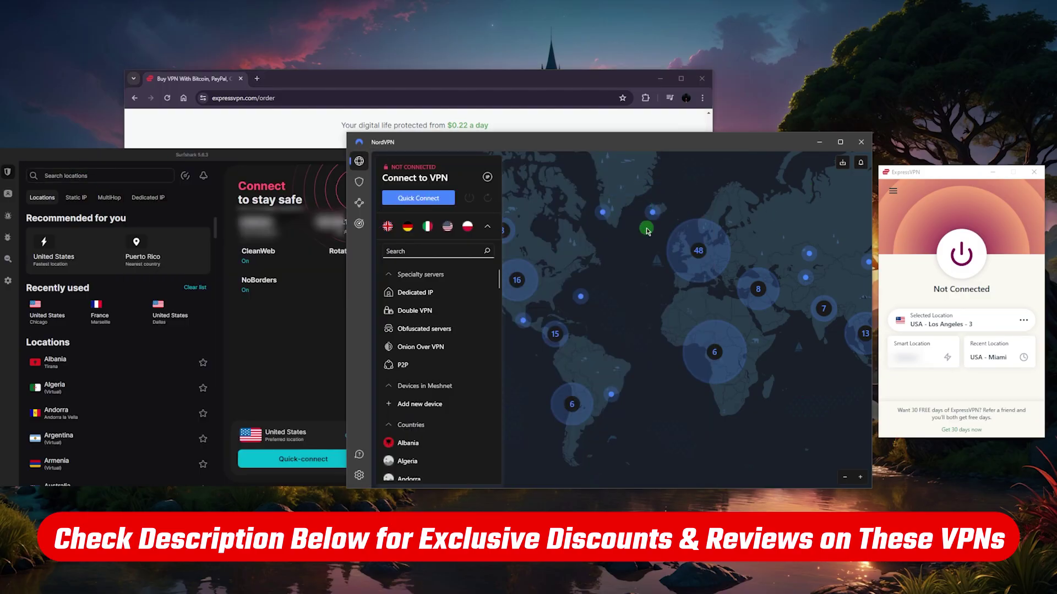